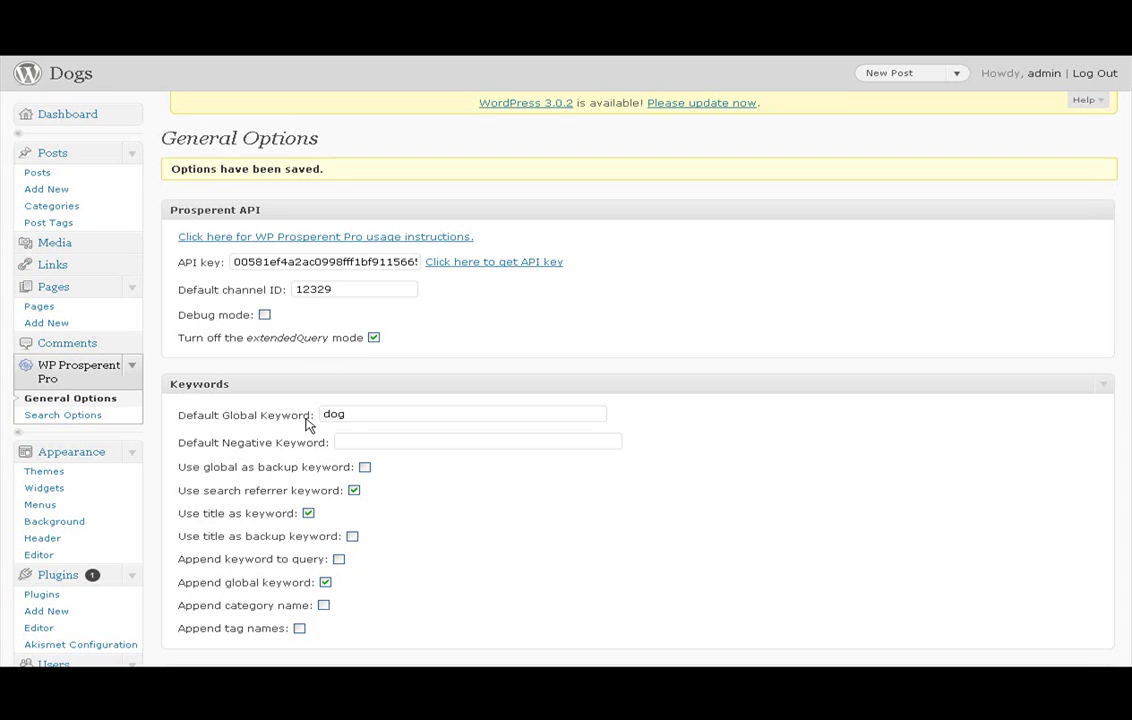
{"action": "left_click_drag", "start_coordinate": [415, 408], "coordinate": [320, 416]}
{"action": "left_click", "coordinate": [385, 413]}
{"action": "double_click", "coordinate": [327, 413]}
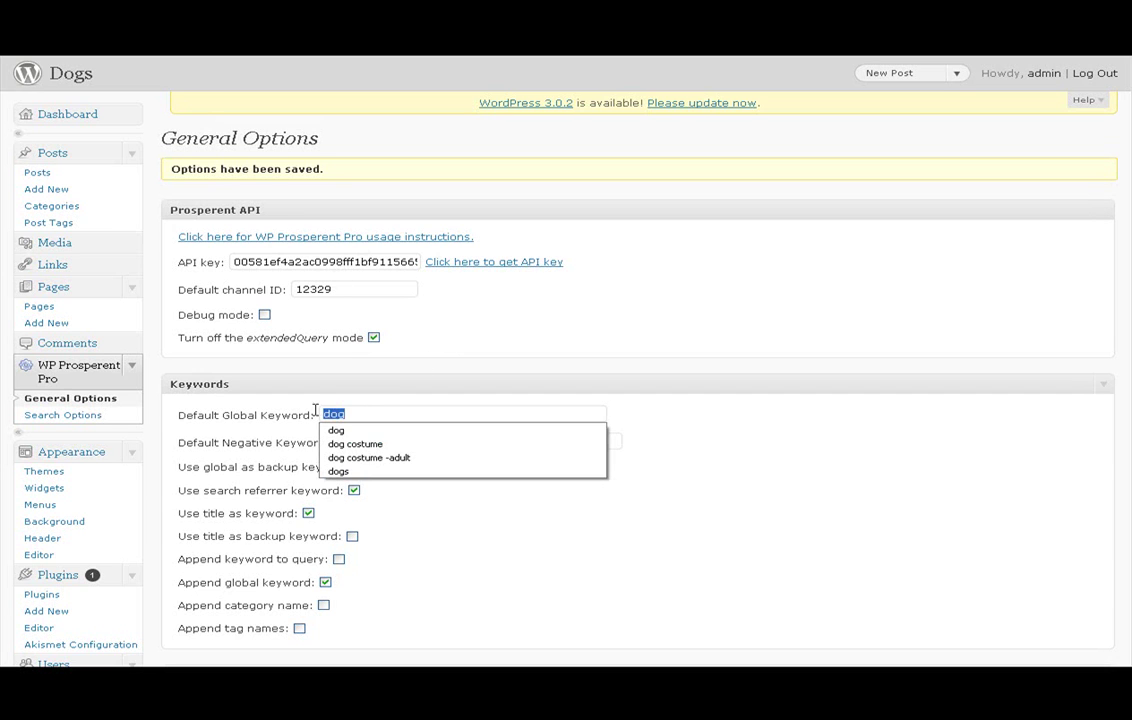
{"action": "left_click", "coordinate": [440, 348]}
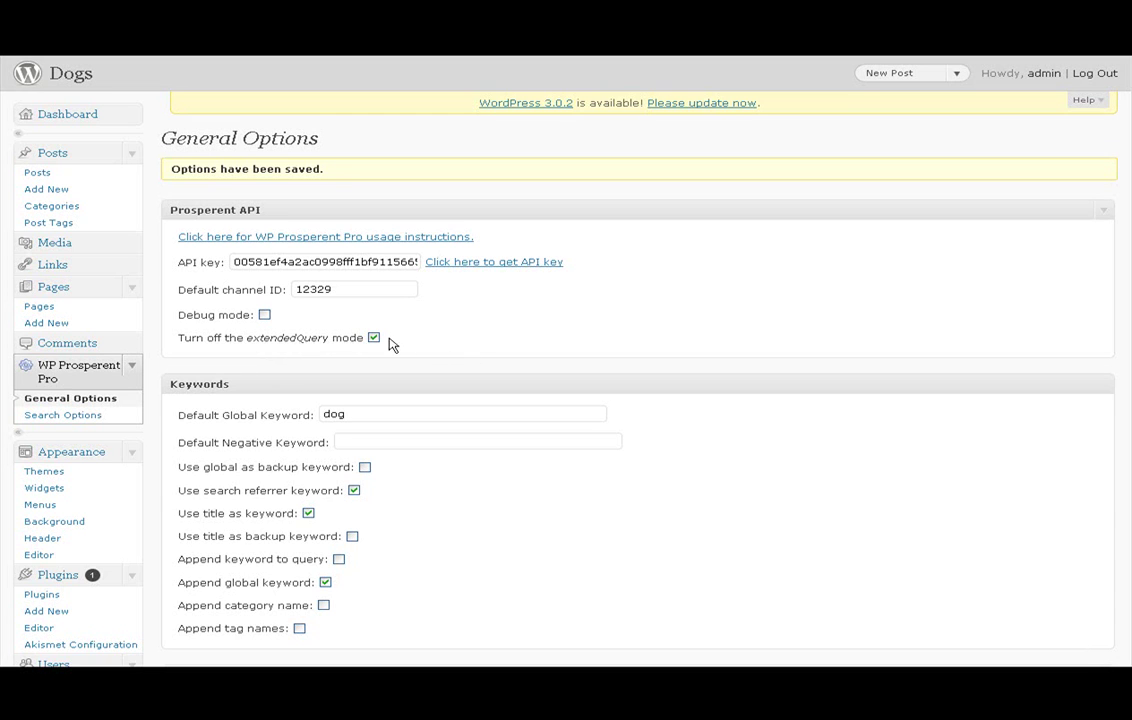
- Turn on debug mode for the Prosperent API and view the Dogs site's home page
{"action": "left_click", "coordinate": [265, 315]}
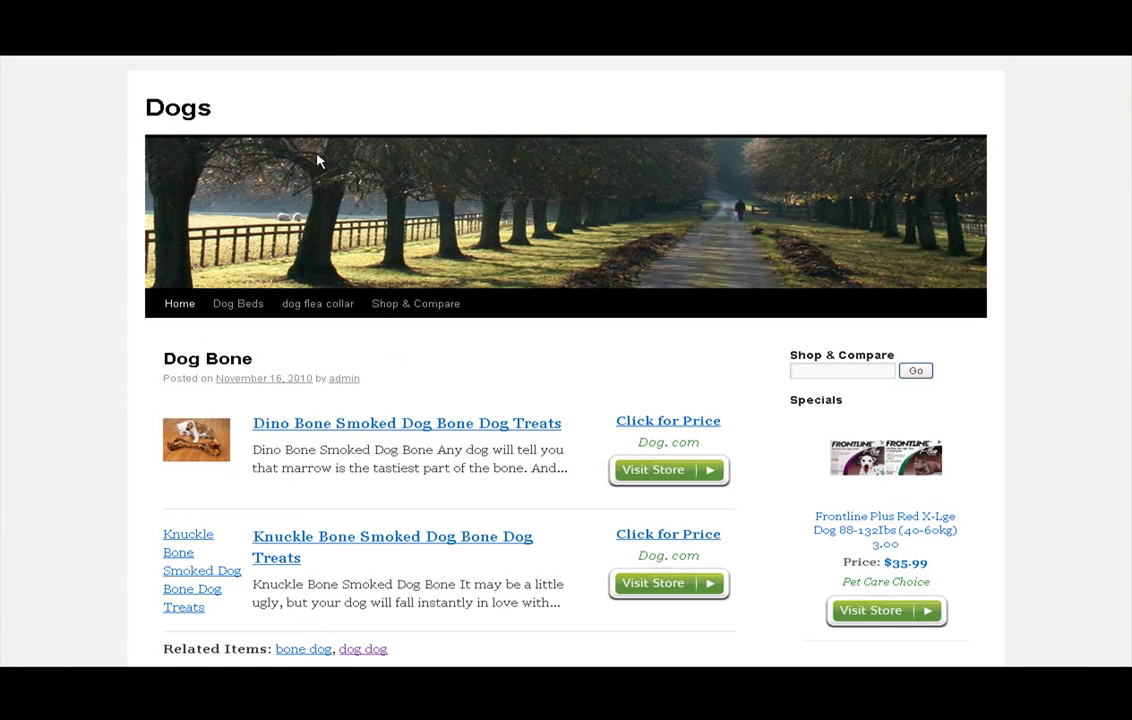
{"action": "scroll", "coordinate": [316, 162], "scroll_direction": "down", "scroll_amount": 10}
{"action": "scroll", "coordinate": [311, 167], "scroll_direction": "up", "scroll_amount": 6}
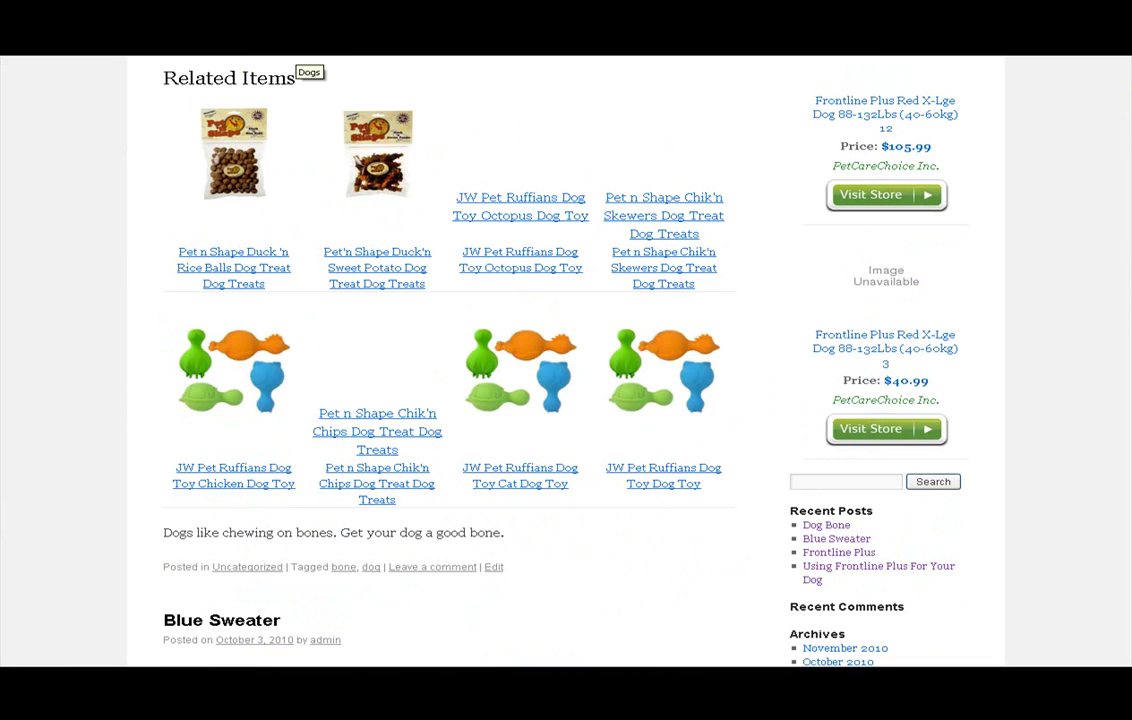
{"action": "scroll", "coordinate": [698, 279], "scroll_direction": "up", "scroll_amount": 5}
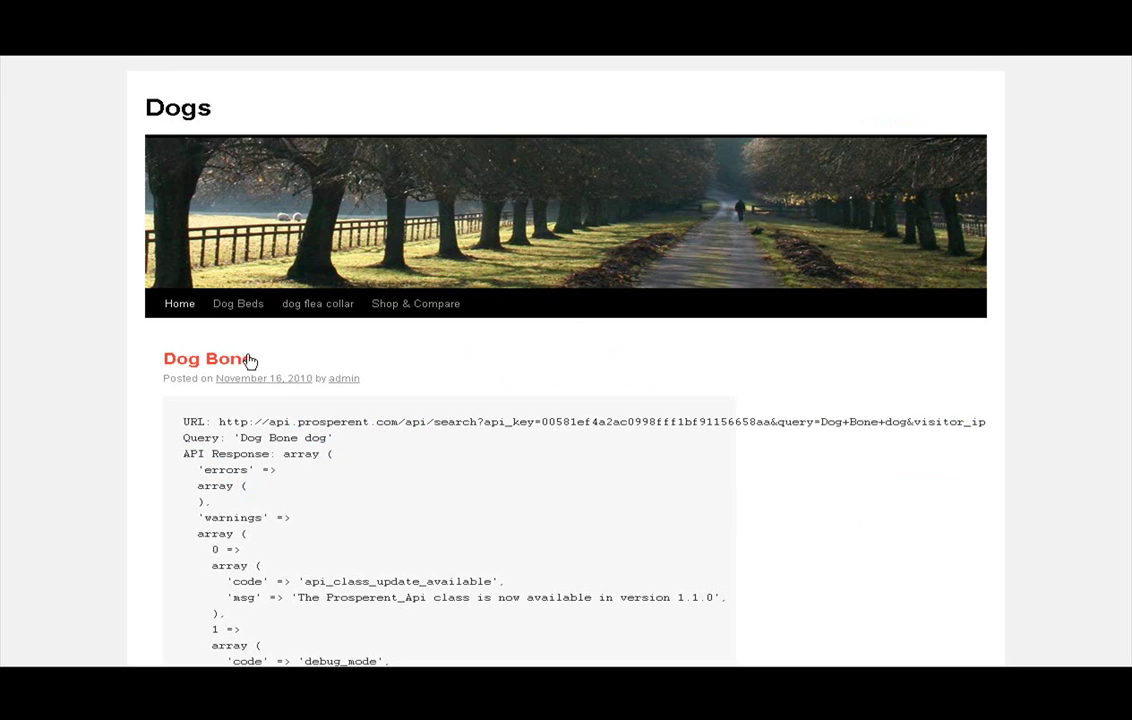
- Look through the debug output under the Dog Bone post for the related items request and its extendedQuery line
{"action": "scroll", "coordinate": [455, 442], "scroll_direction": "down", "scroll_amount": 15}
{"action": "scroll", "coordinate": [455, 442], "scroll_direction": "down", "scroll_amount": 15}
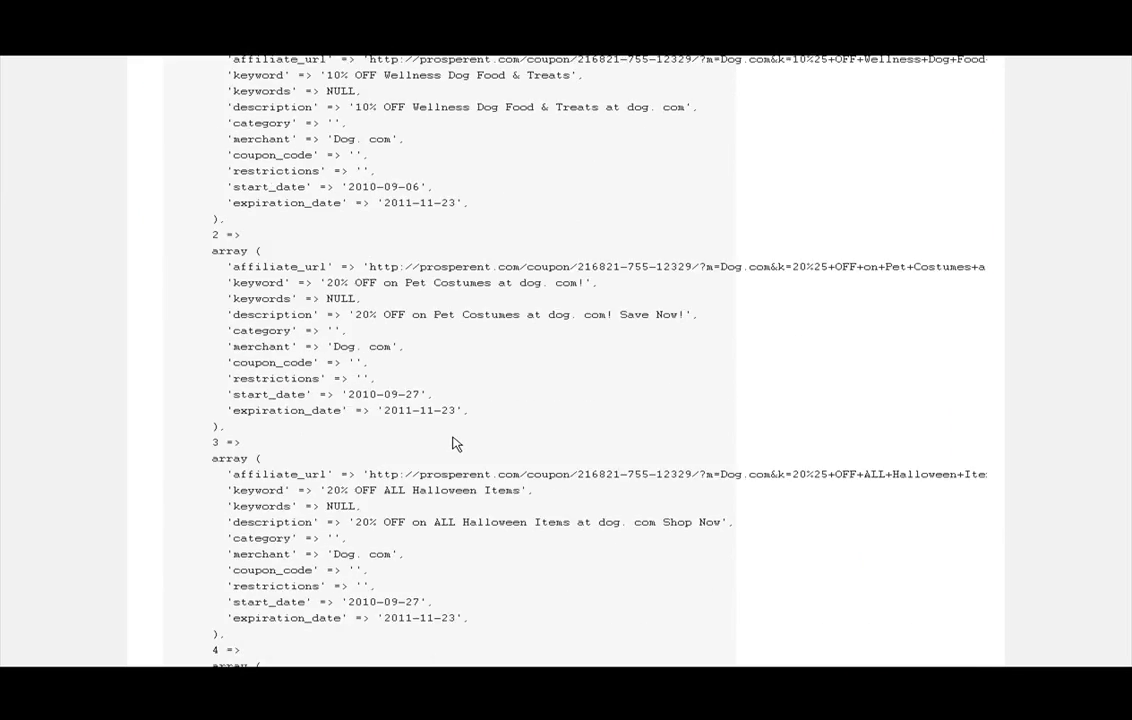
{"action": "scroll", "coordinate": [425, 411], "scroll_direction": "up", "scroll_amount": 3}
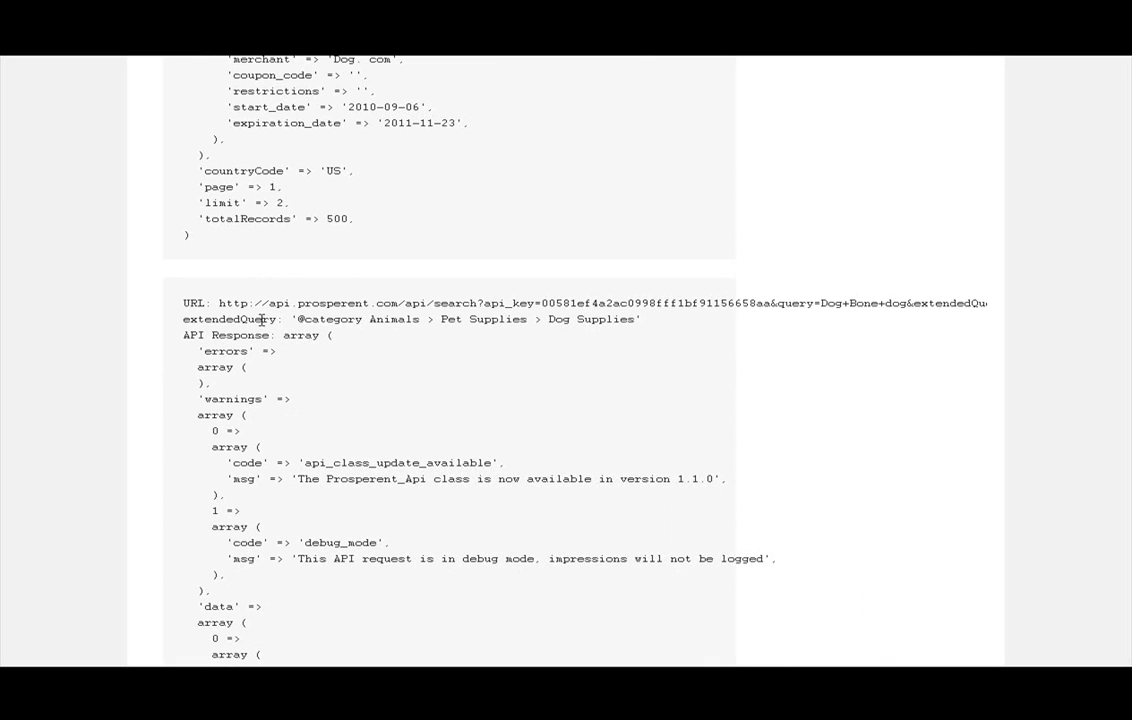
{"action": "double_click", "coordinate": [281, 320]}
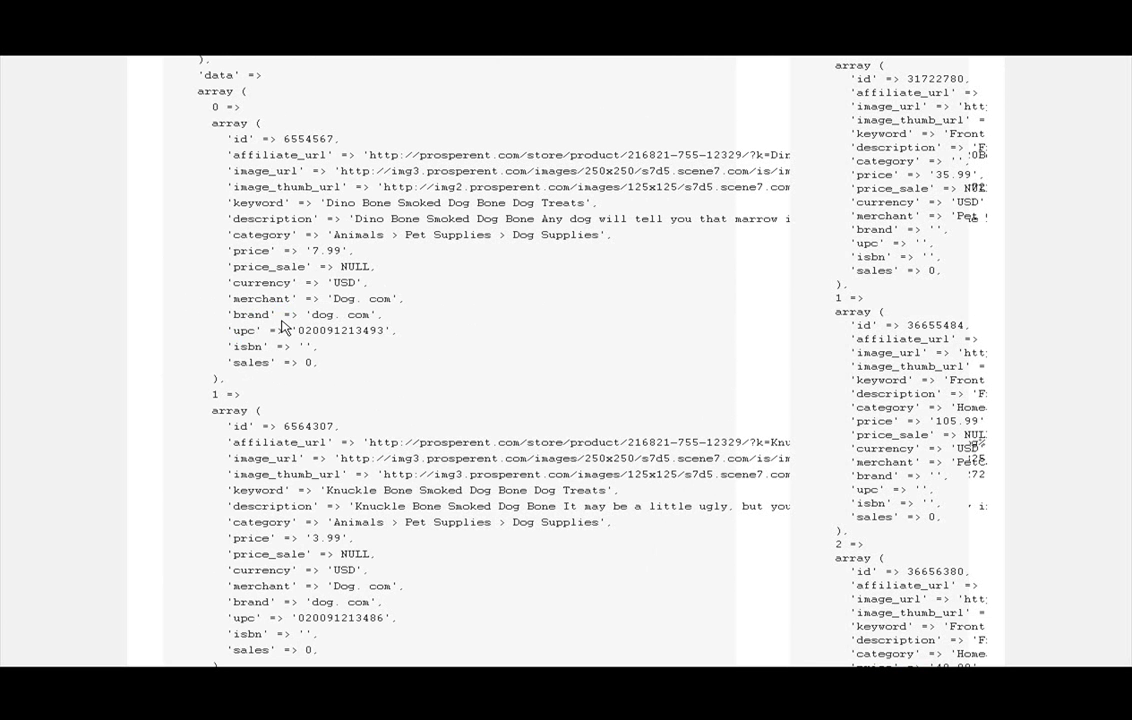
{"action": "left_click_drag", "start_coordinate": [215, 323], "coordinate": [902, 460]}
{"action": "left_click", "coordinate": [379, 328]}
{"action": "key", "text": "Home"}
{"action": "scroll", "coordinate": [400, 340], "scroll_direction": "down", "scroll_amount": 15}
{"action": "scroll", "coordinate": [396, 340], "scroll_direction": "up", "scroll_amount": 10}
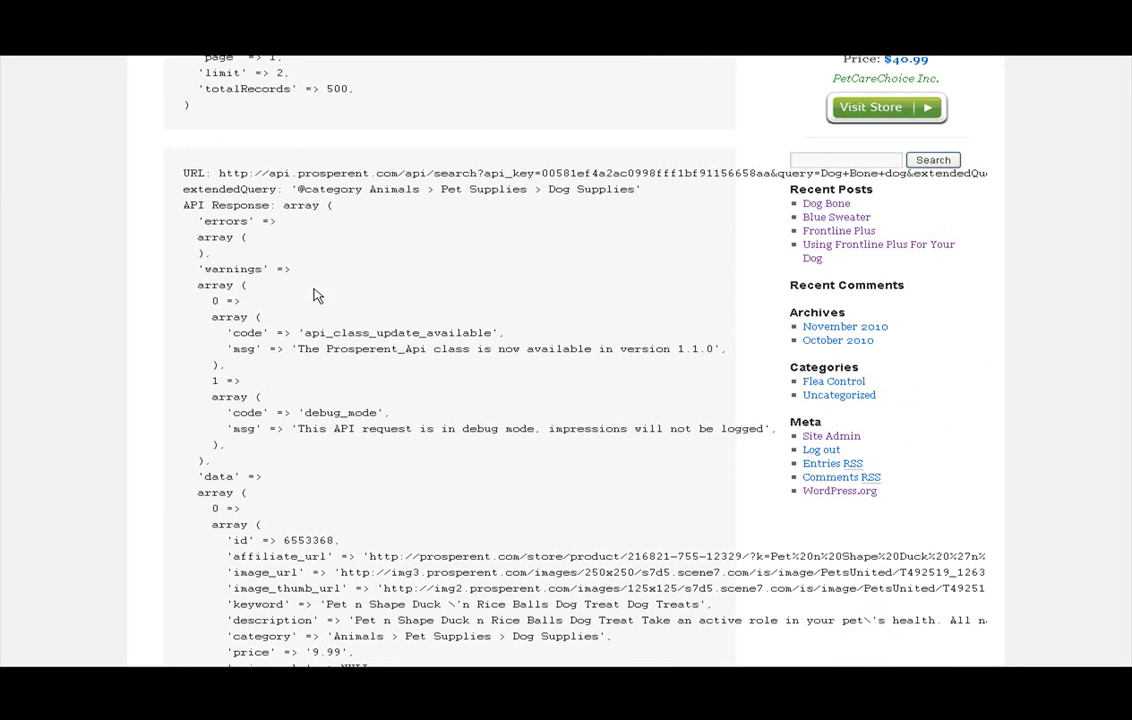
{"action": "left_click_drag", "start_coordinate": [185, 189], "coordinate": [279, 186]}
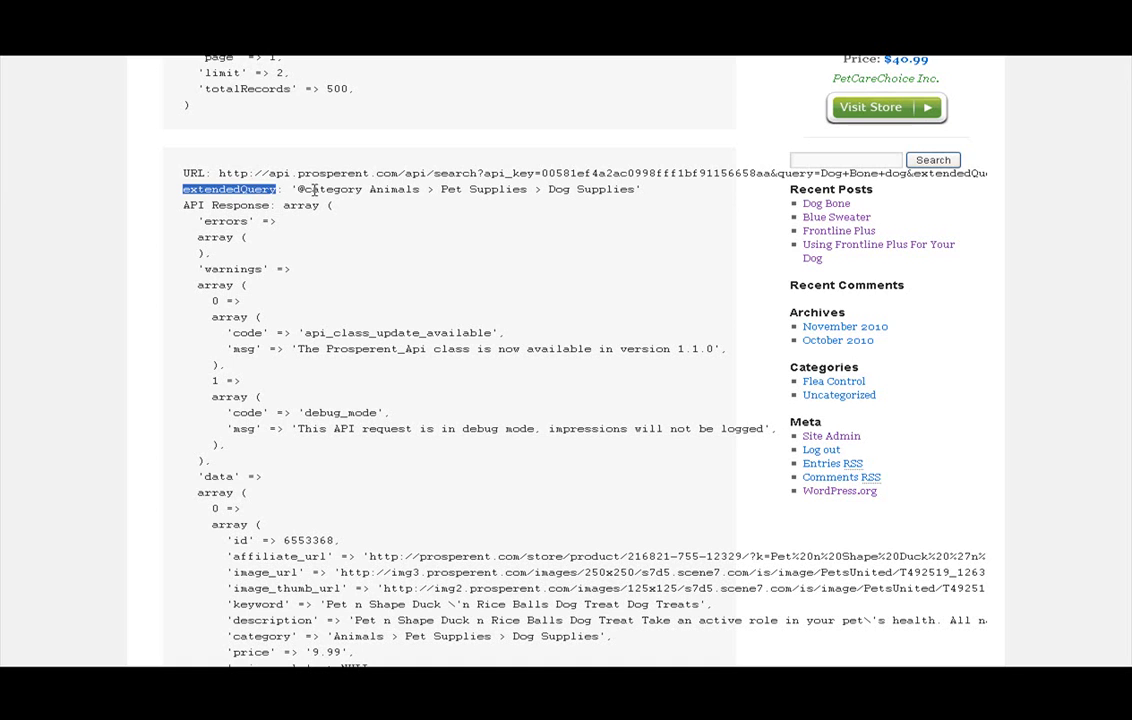
{"action": "left_click", "coordinate": [318, 186]}
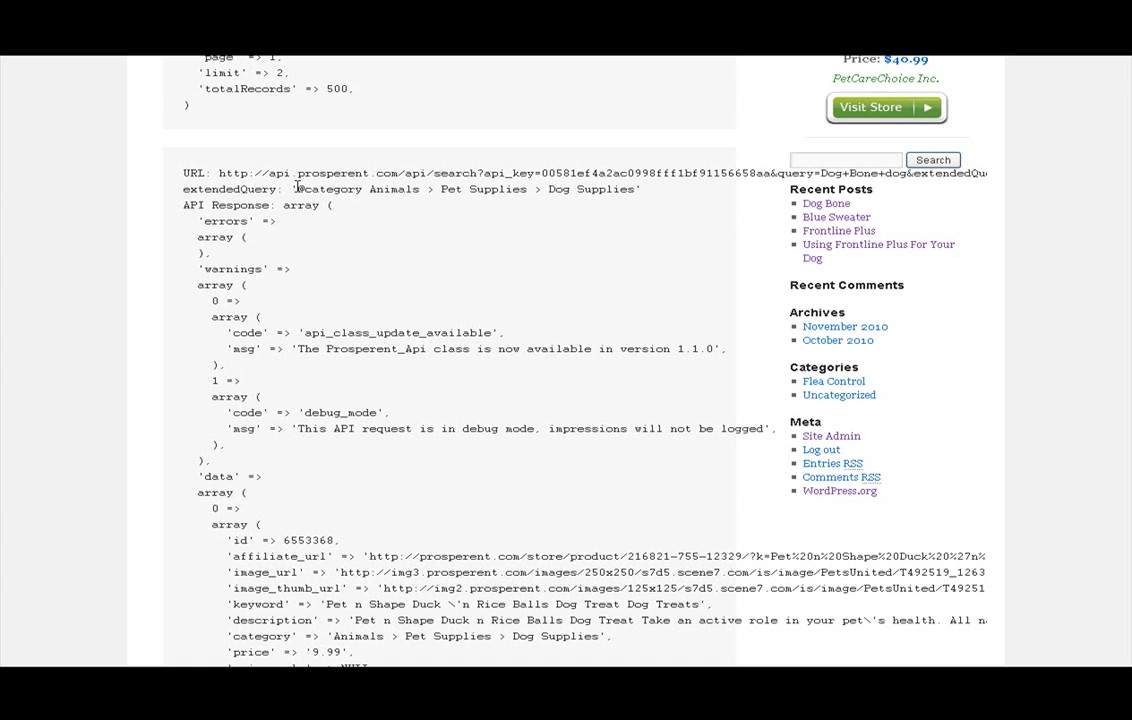
- Examine the @ prefix in the extendedQuery and the fields of the first returned product, from affiliate_url to category
{"action": "left_click_drag", "start_coordinate": [297, 186], "coordinate": [302, 185]}
{"action": "scroll", "coordinate": [374, 358], "scroll_direction": "down", "scroll_amount": 3}
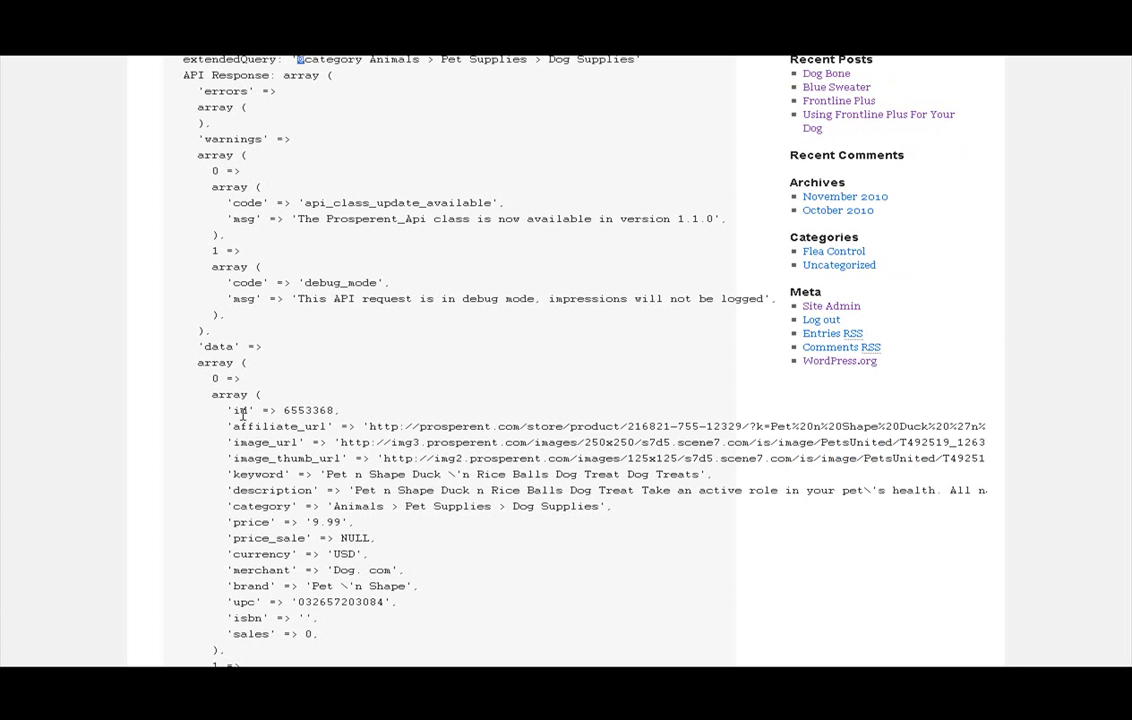
{"action": "left_click_drag", "start_coordinate": [227, 426], "coordinate": [282, 493]}
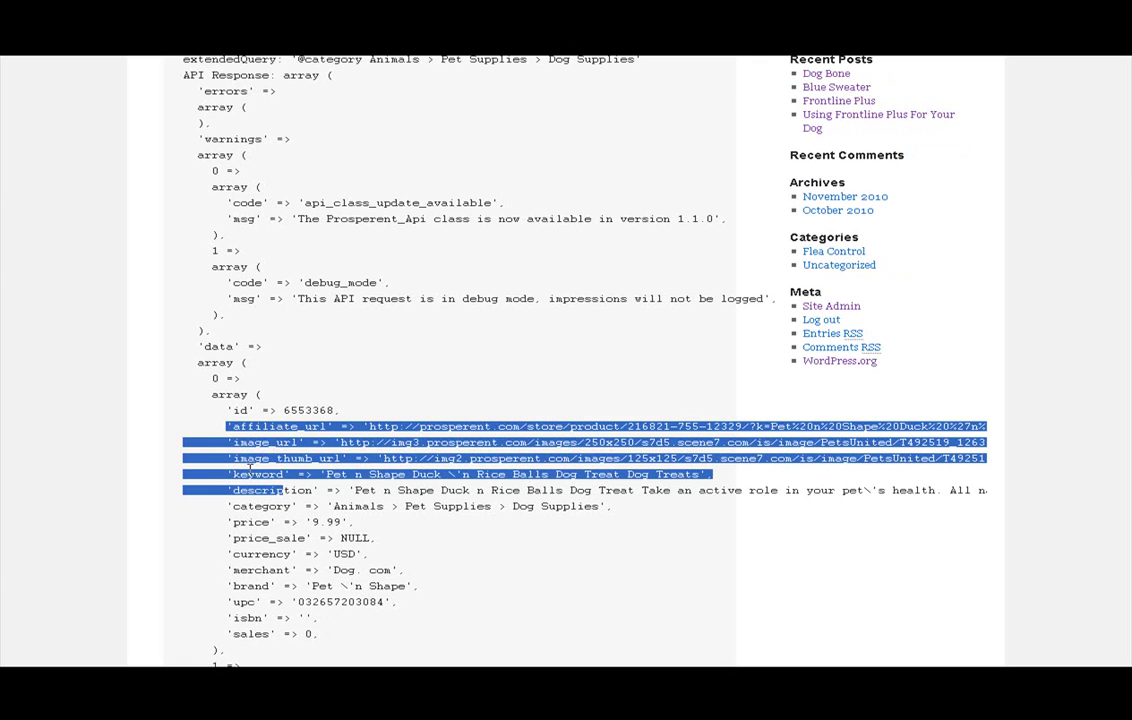
{"action": "left_click", "coordinate": [257, 468]}
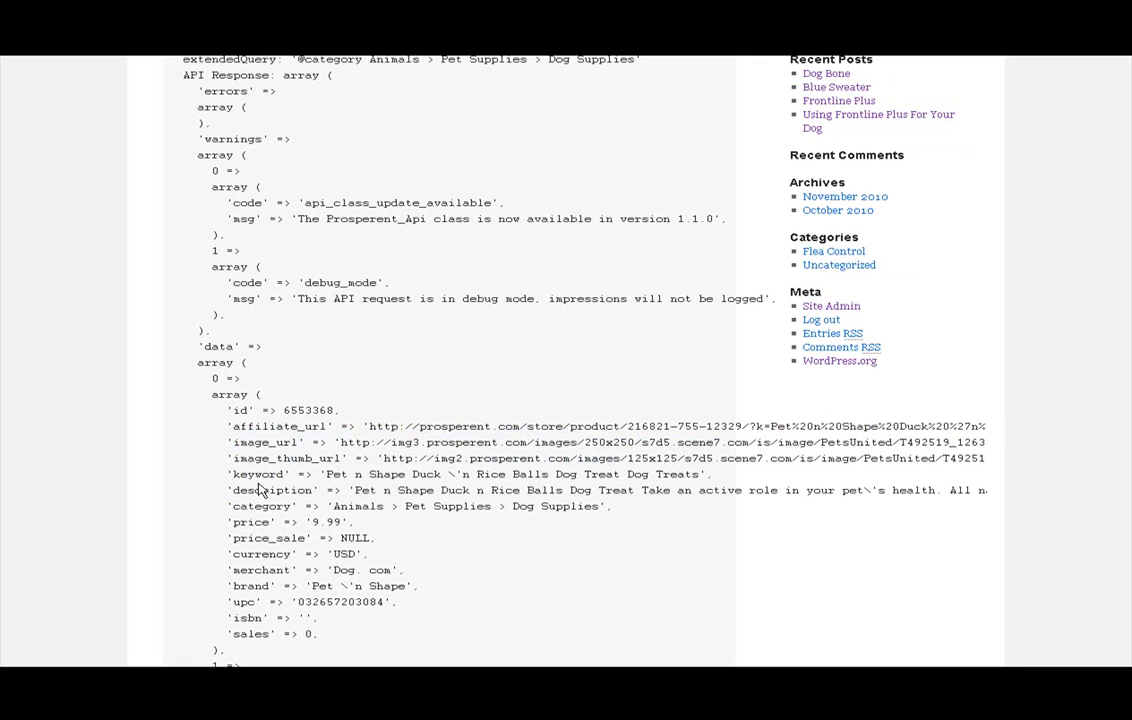
{"action": "left_click_drag", "start_coordinate": [255, 506], "coordinate": [236, 505]}
{"action": "scroll", "coordinate": [252, 268], "scroll_direction": "up", "scroll_amount": 1}
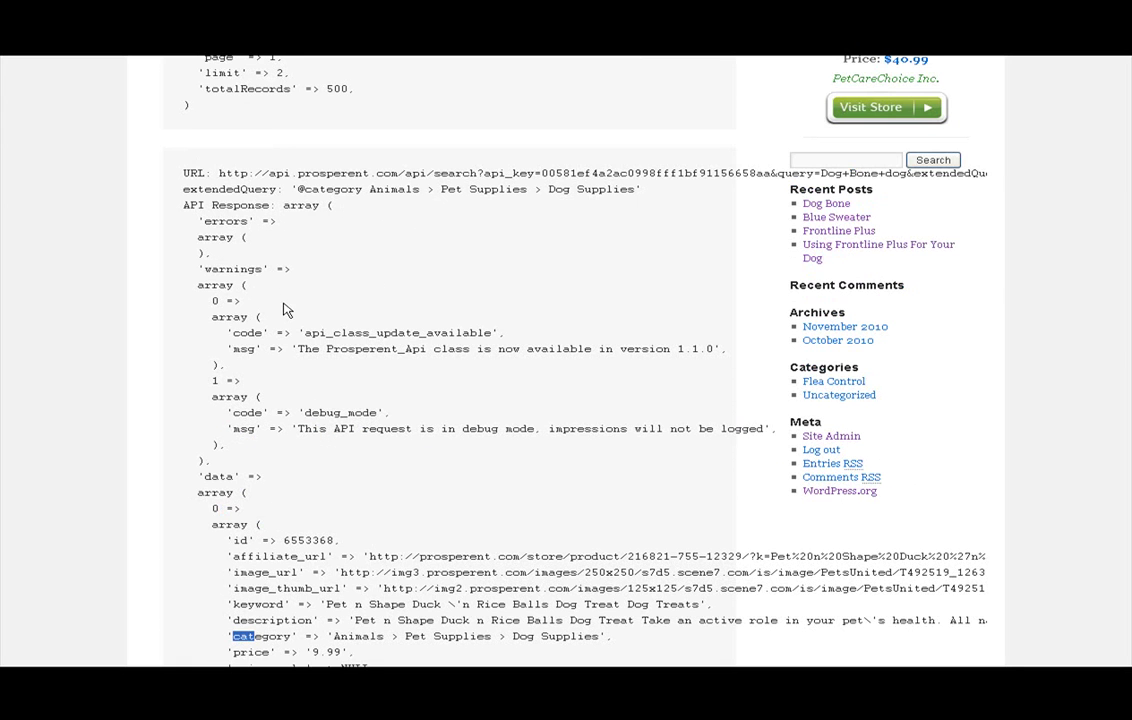
{"action": "left_click", "coordinate": [297, 187]}
{"action": "left_click_drag", "start_coordinate": [297, 188], "coordinate": [365, 189]}
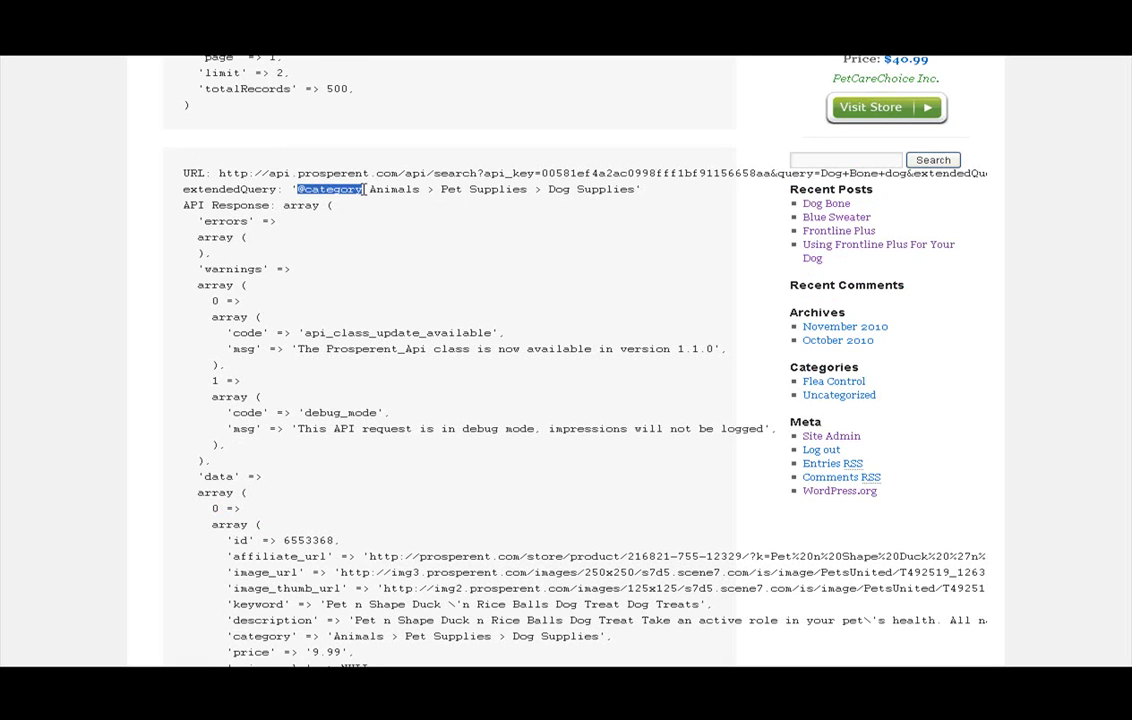
{"action": "left_click_drag", "start_coordinate": [372, 190], "coordinate": [634, 191]}
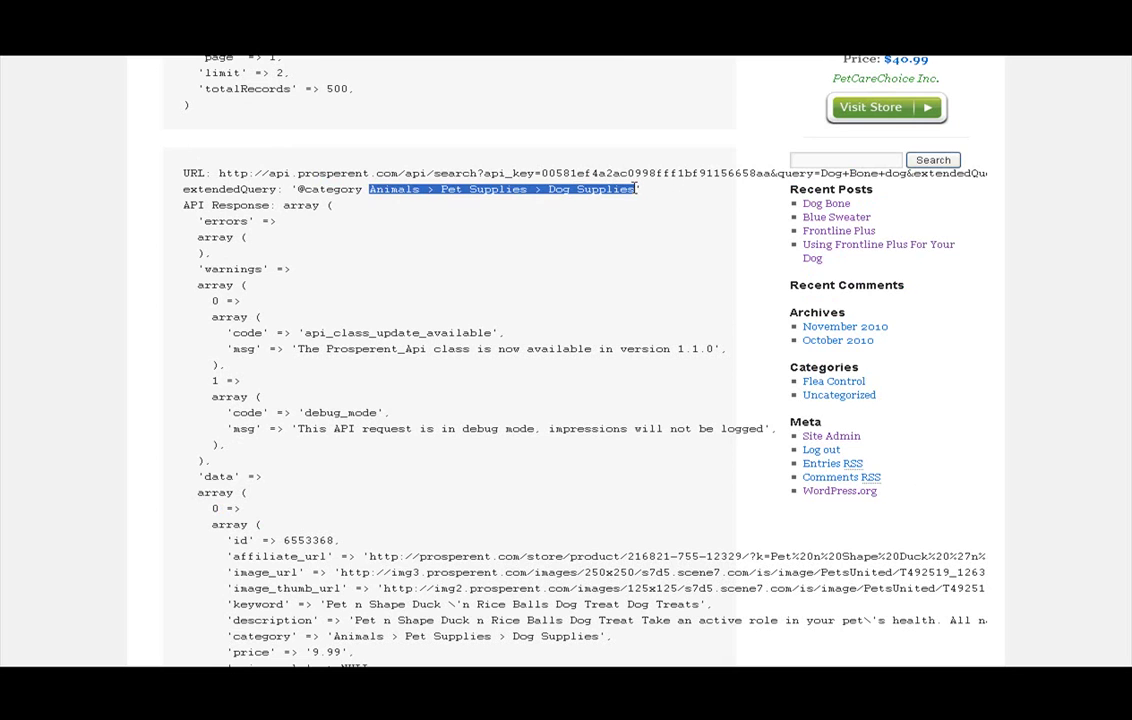
{"action": "left_click", "coordinate": [514, 206]}
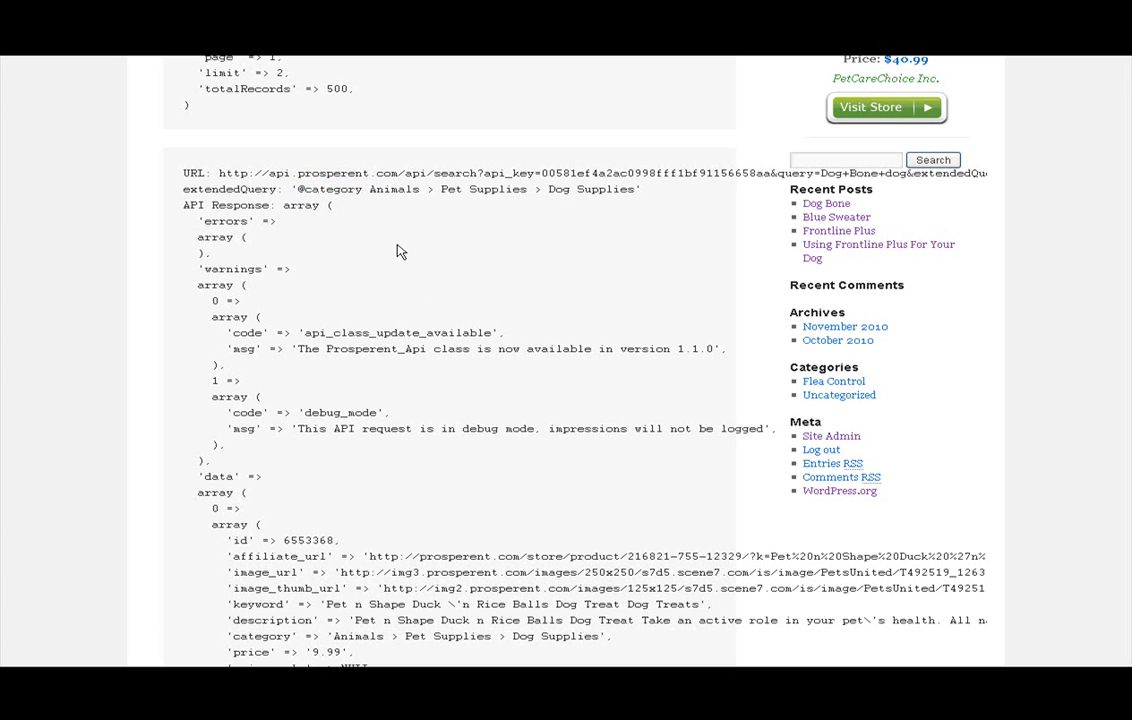
{"action": "scroll", "coordinate": [440, 240], "scroll_direction": "down", "scroll_amount": 10}
{"action": "scroll", "coordinate": [436, 251], "scroll_direction": "up", "scroll_amount": 3}
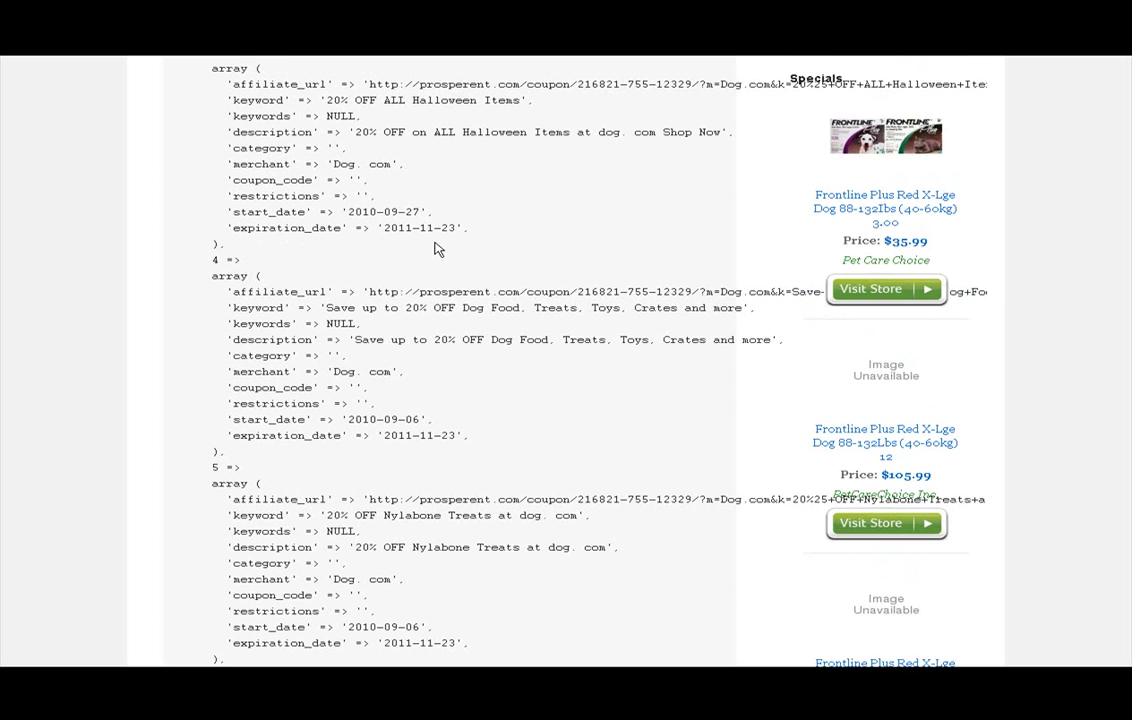
{"action": "scroll", "coordinate": [175, 115], "scroll_direction": "up", "scroll_amount": 5}
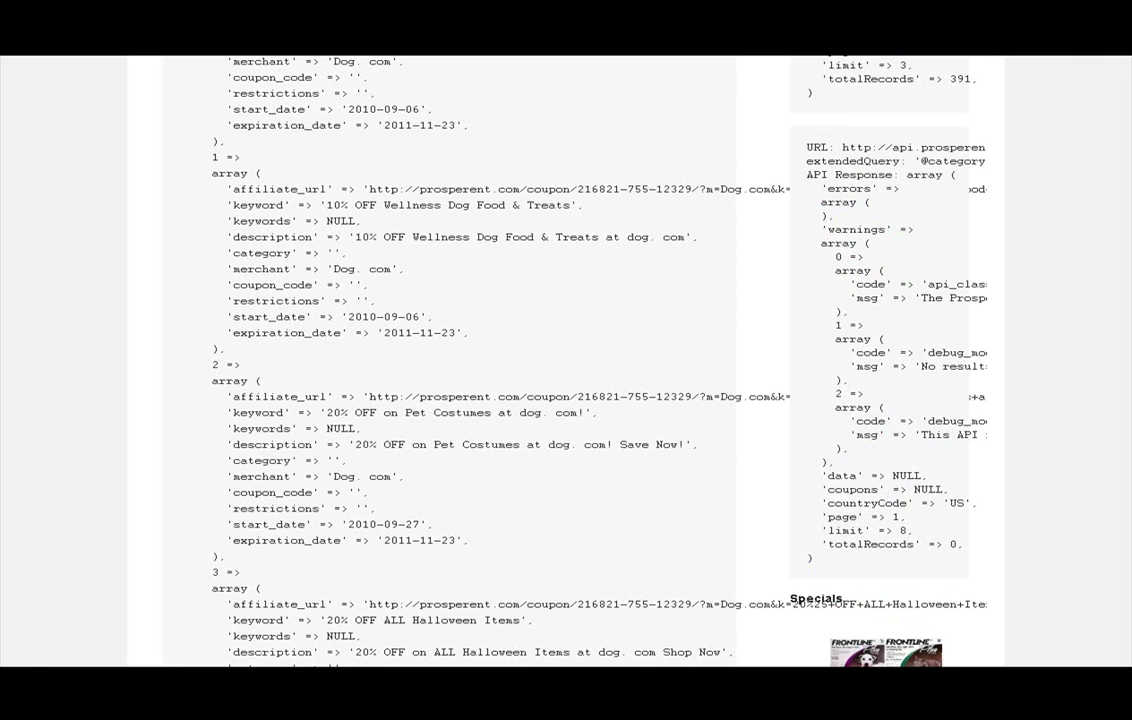